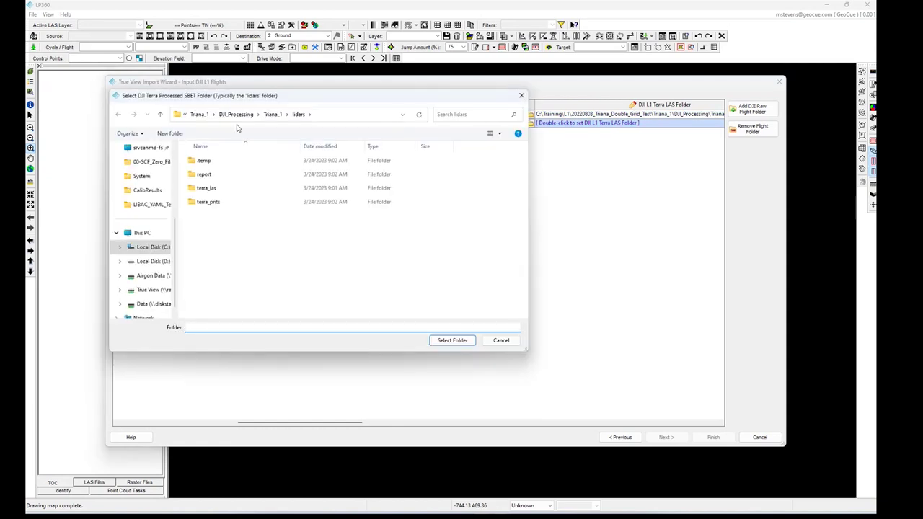
Set the second flight's SBET folder to Triana_2 > DJI_Processing > Triana_2 > lidars.
click(238, 116)
click(225, 117)
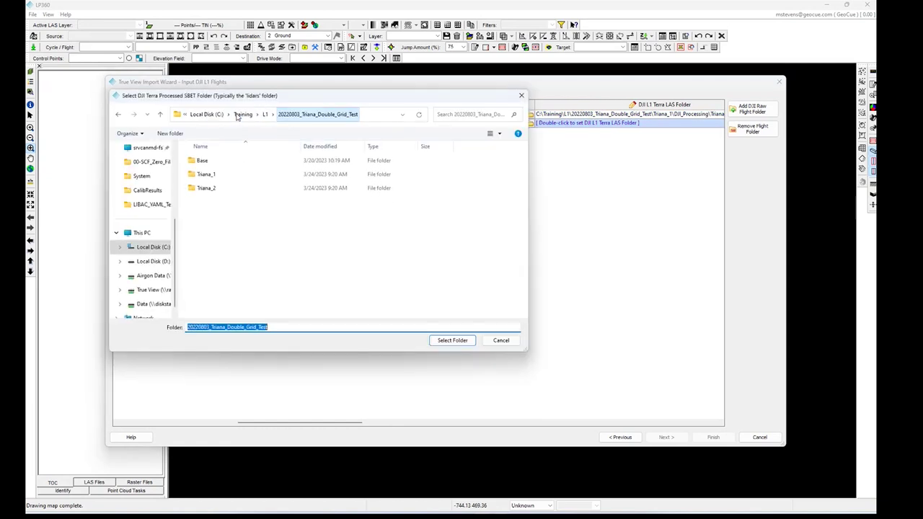
double_click(216, 190)
double_click(247, 160)
double_click(251, 162)
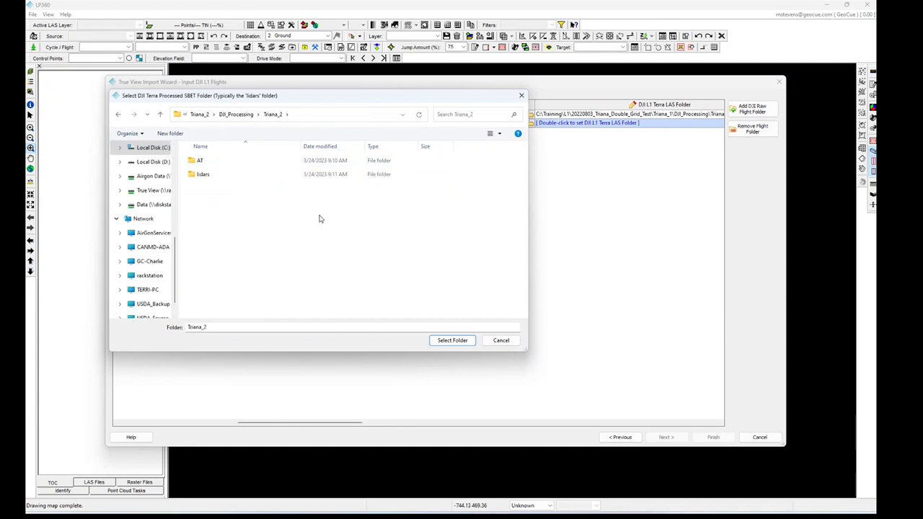
double_click(297, 176)
click(452, 340)
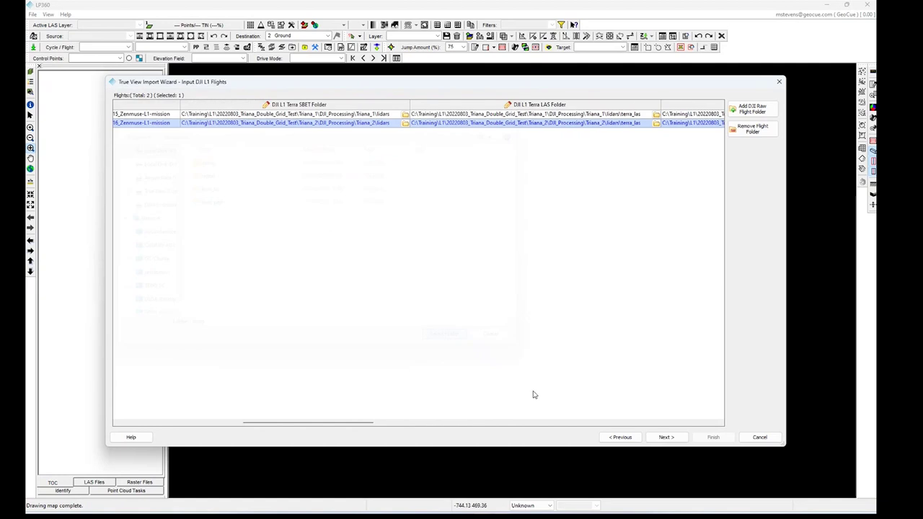
drag(351, 428, 181, 419)
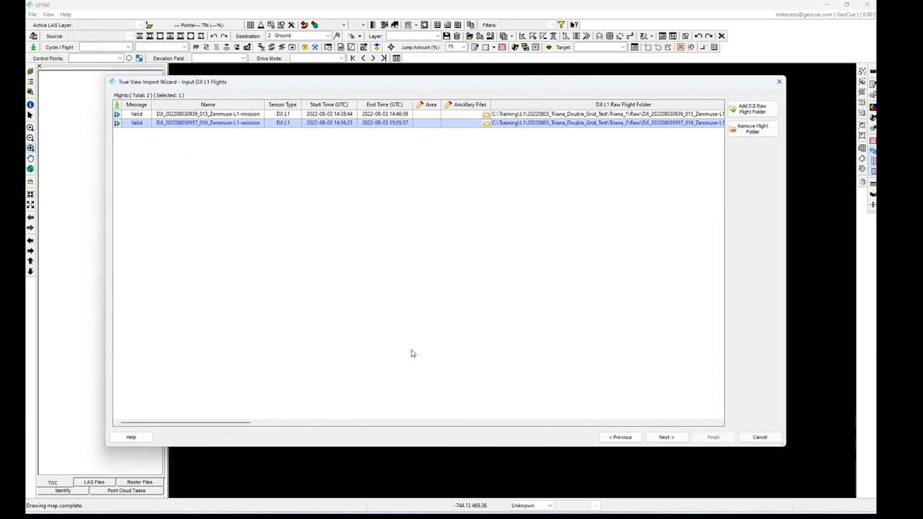
Enter Triana as the area name for both flights.
double_click(434, 114)
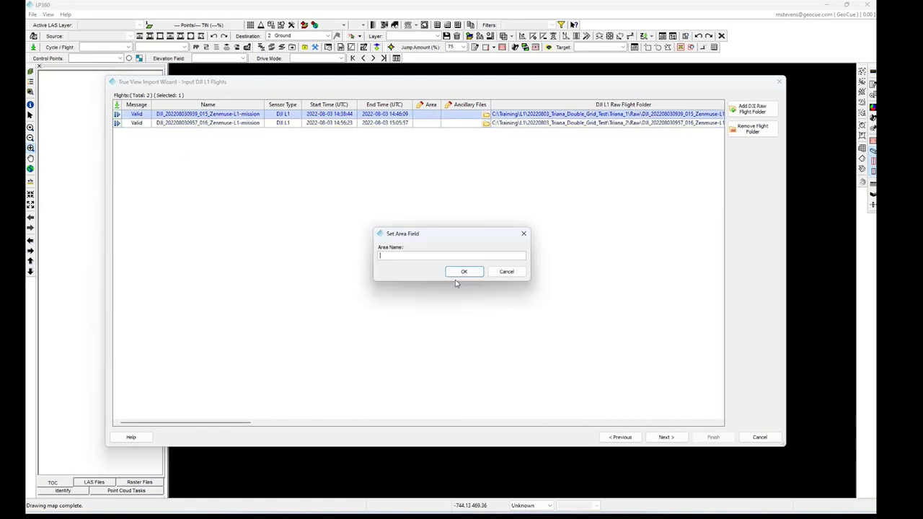
text(Trian)
click(466, 271)
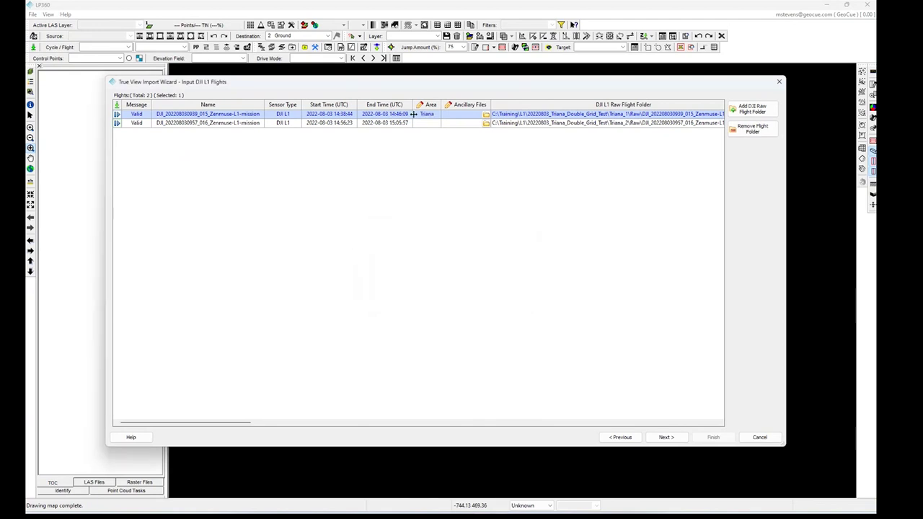
click(422, 124)
double_click(422, 124)
text(Triana)
click(465, 271)
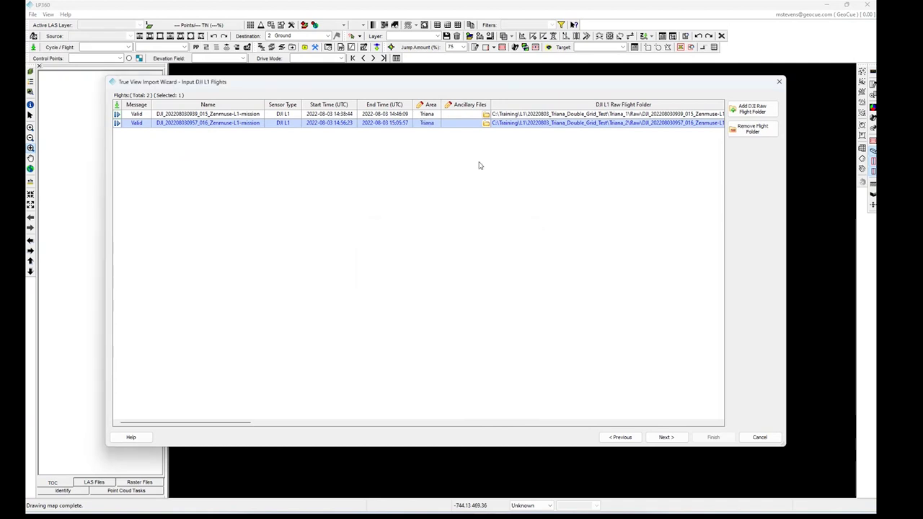
Close the second flight's ancillary files without adding any and continue to the output project page.
double_click(486, 119)
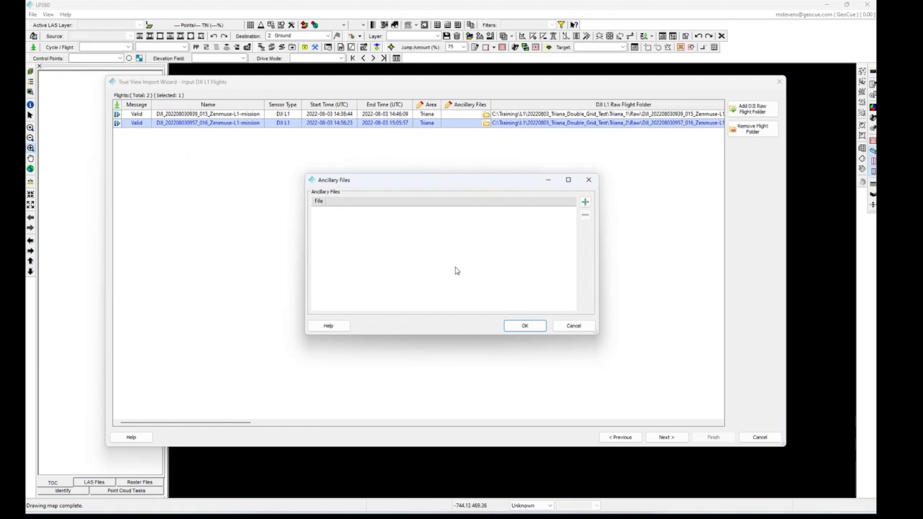
key(Return)
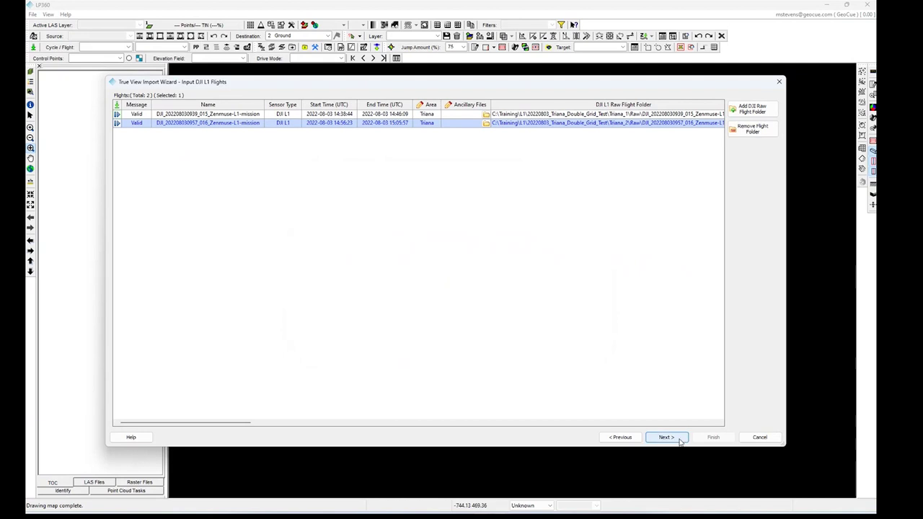
click(665, 436)
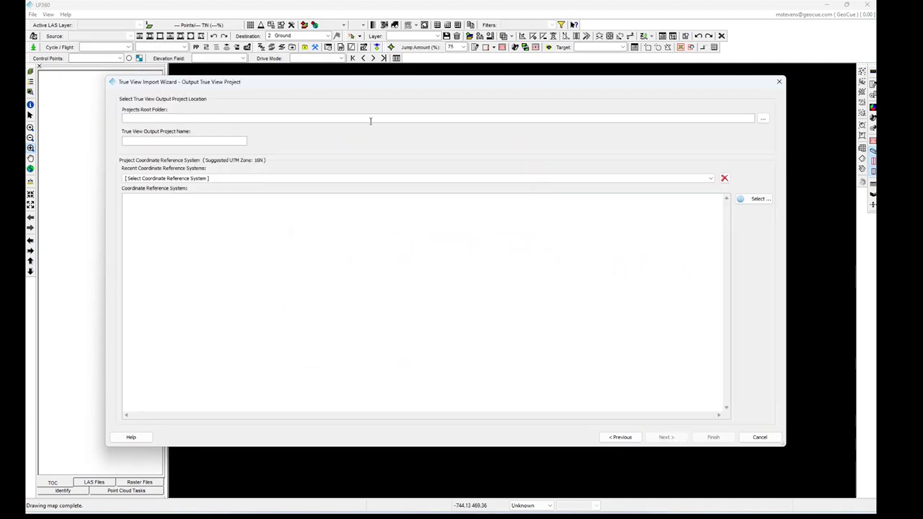
Set the projects root folder to C:\Training\L1\20220803_Triana_Double_Grid_Test.
drag(385, 90, 399, 92)
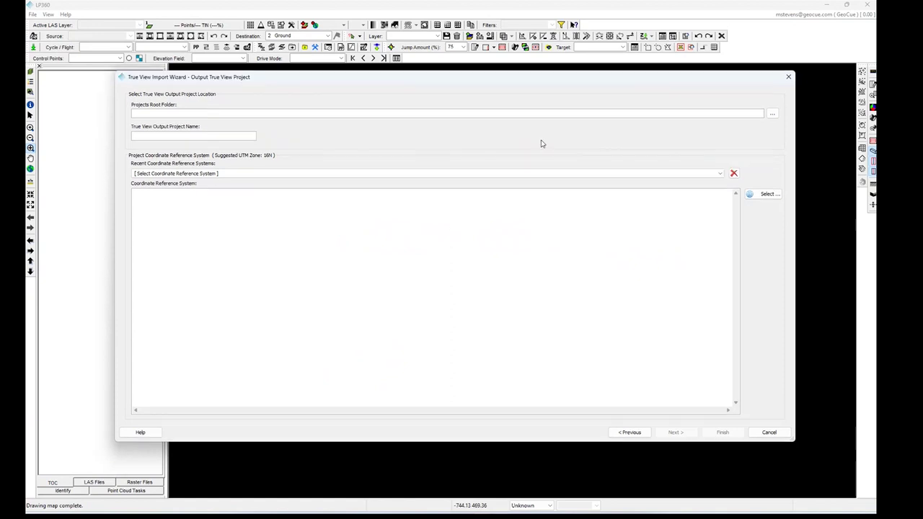
click(772, 114)
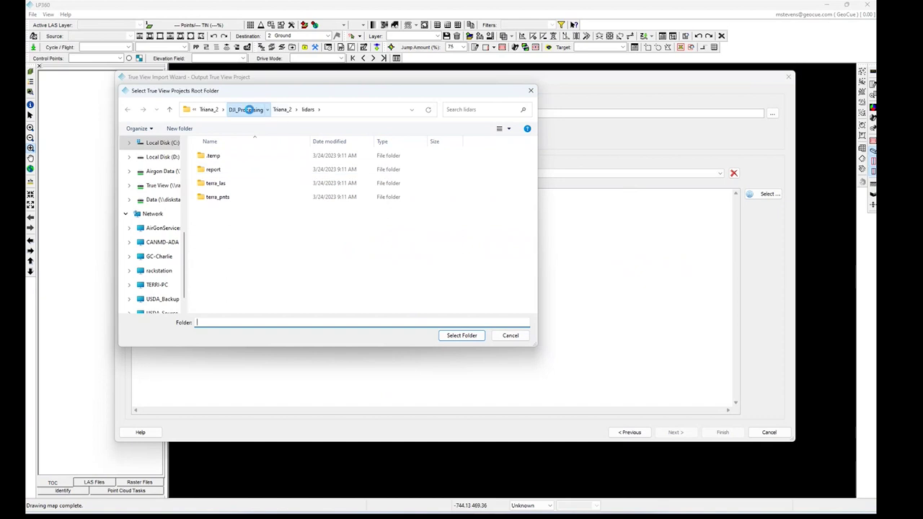
click(245, 108)
click(280, 110)
click(278, 109)
double_click(275, 162)
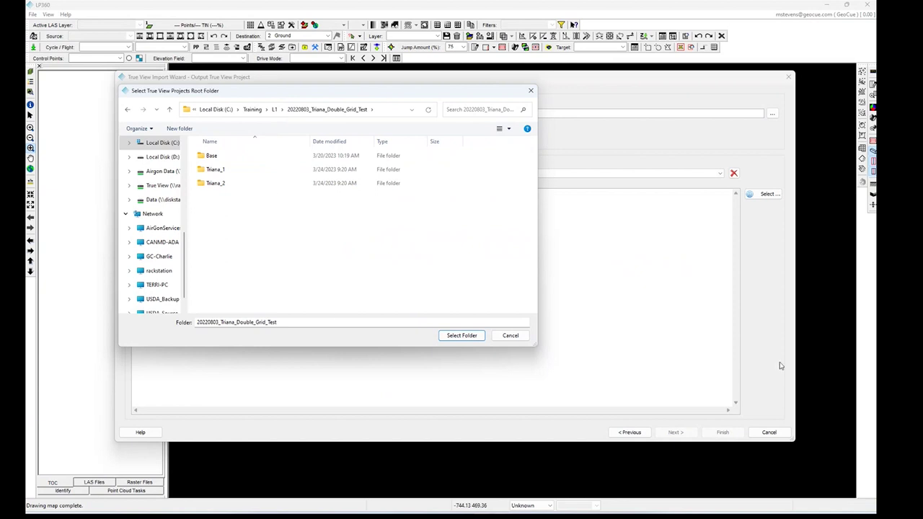
click(477, 338)
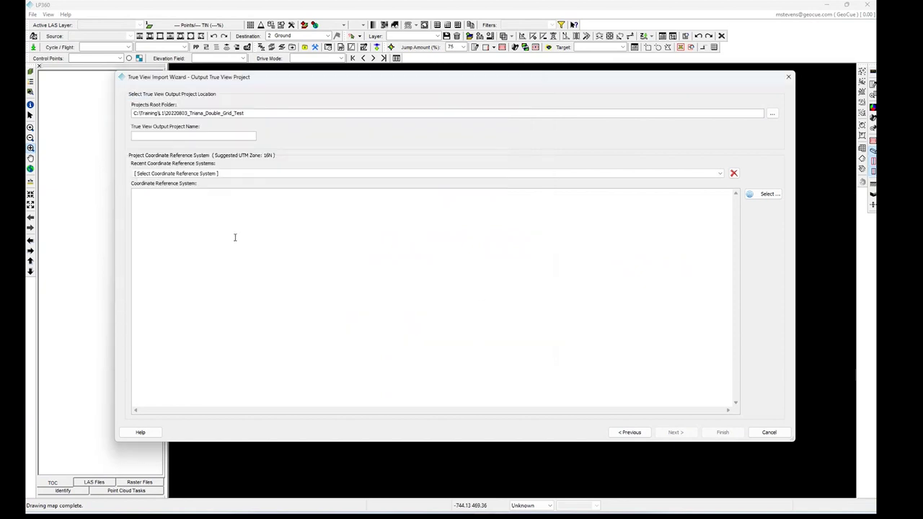
Name the output project Triana_Test_1.
click(191, 135)
text(Triana_Test_1)
click(764, 194)
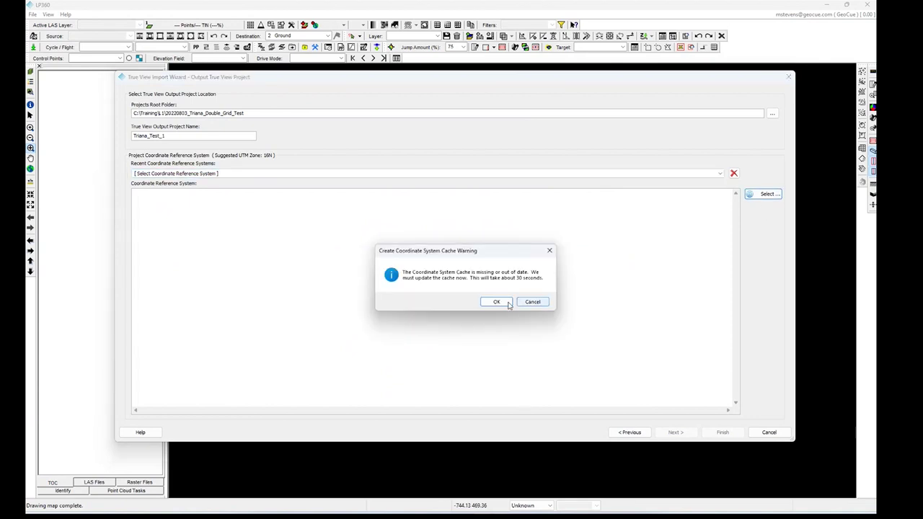
Choose NAD 1983 (2011) StatePlane Alabama East FIPS 0101 (Meters) with Ellipsoid (Meters) heights.
click(500, 301)
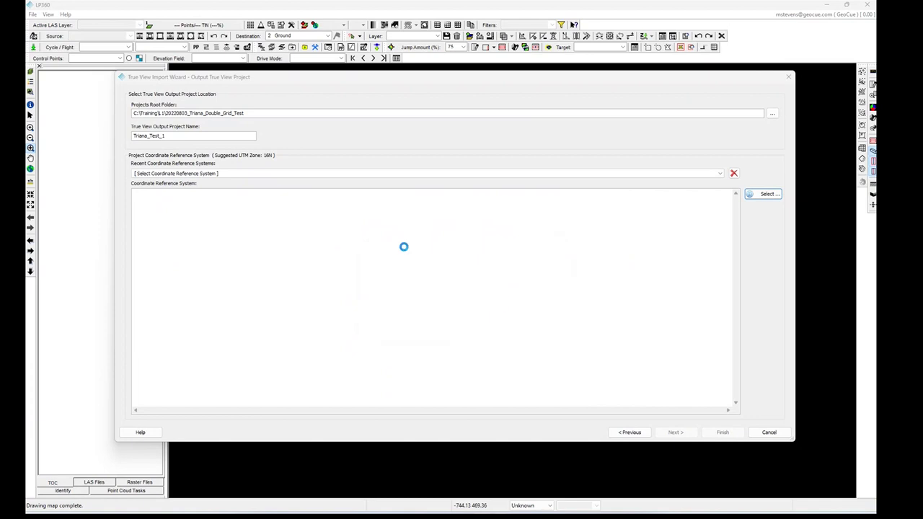
click(284, 139)
click(293, 188)
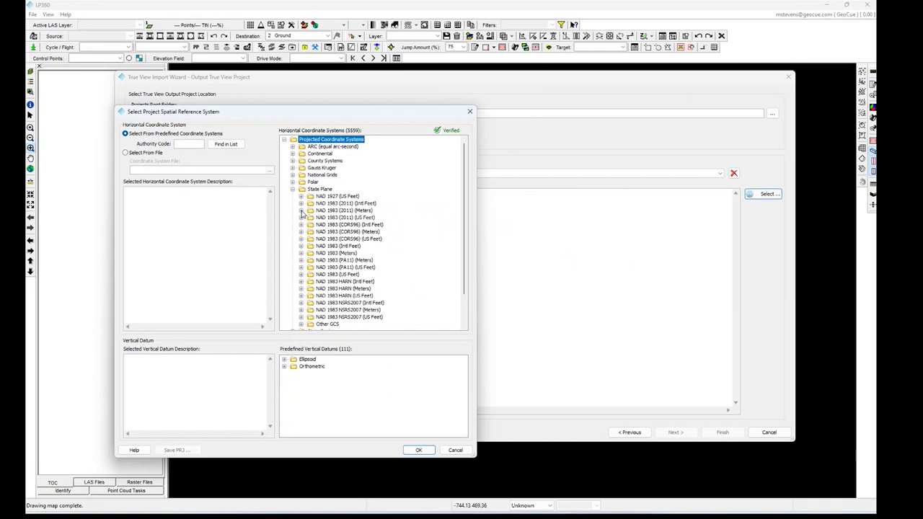
click(301, 210)
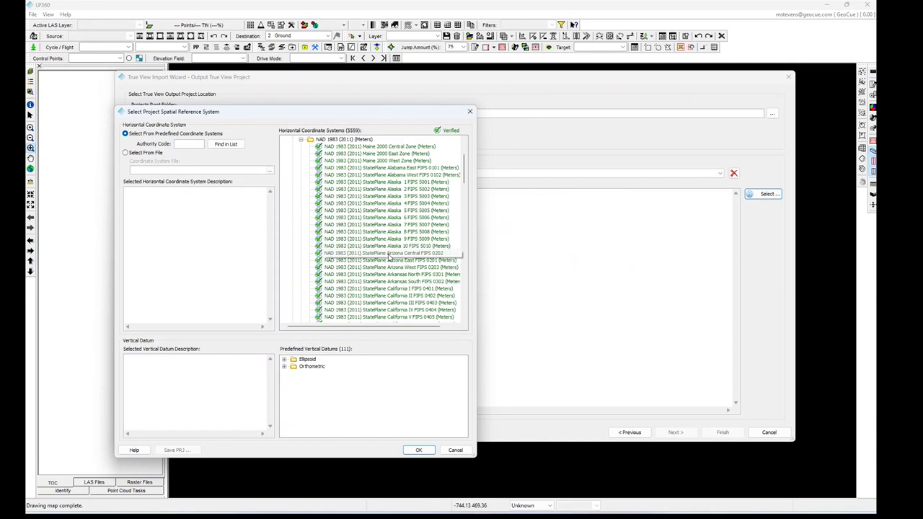
click(404, 168)
click(284, 359)
click(325, 380)
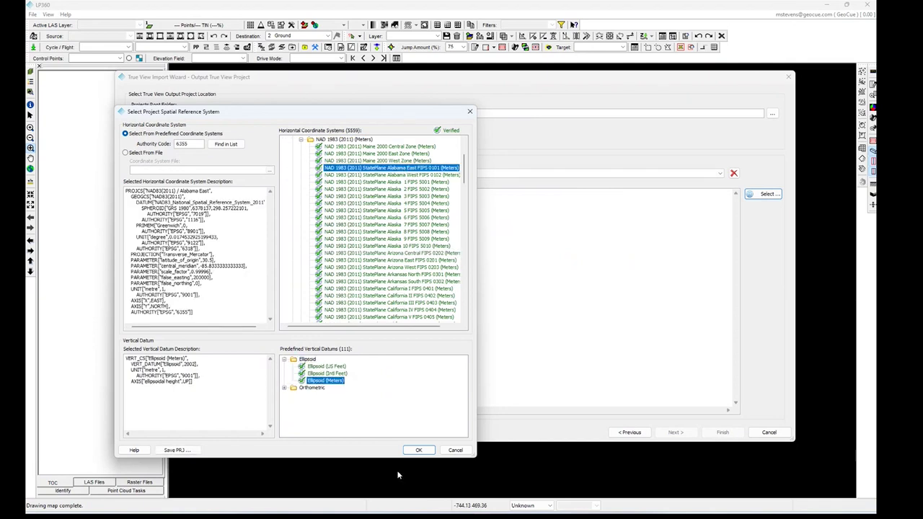
click(418, 450)
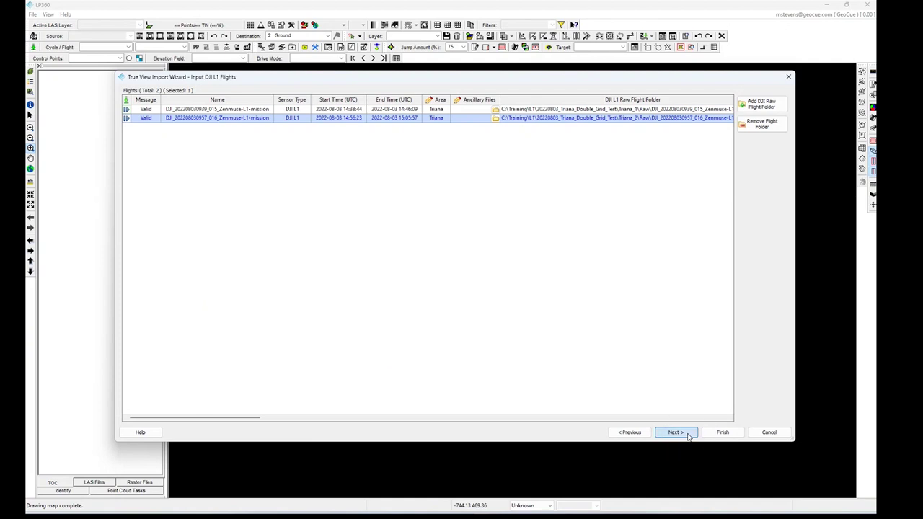
Finish the wizard and confirm importing both flights despite the CRS mismatch.
click(675, 433)
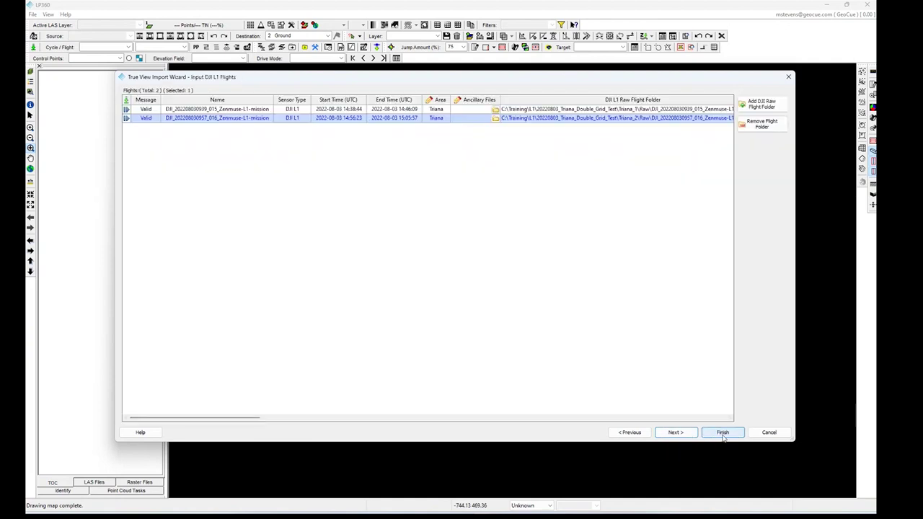
click(723, 435)
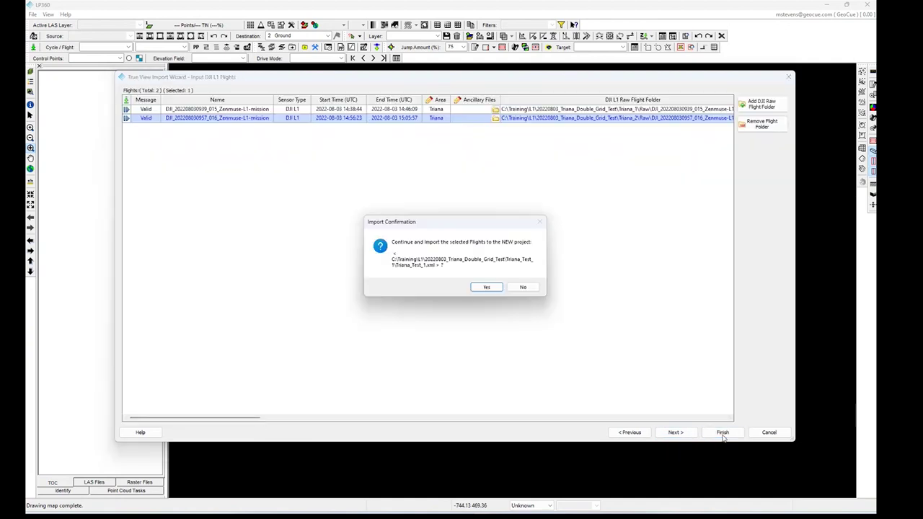
click(480, 288)
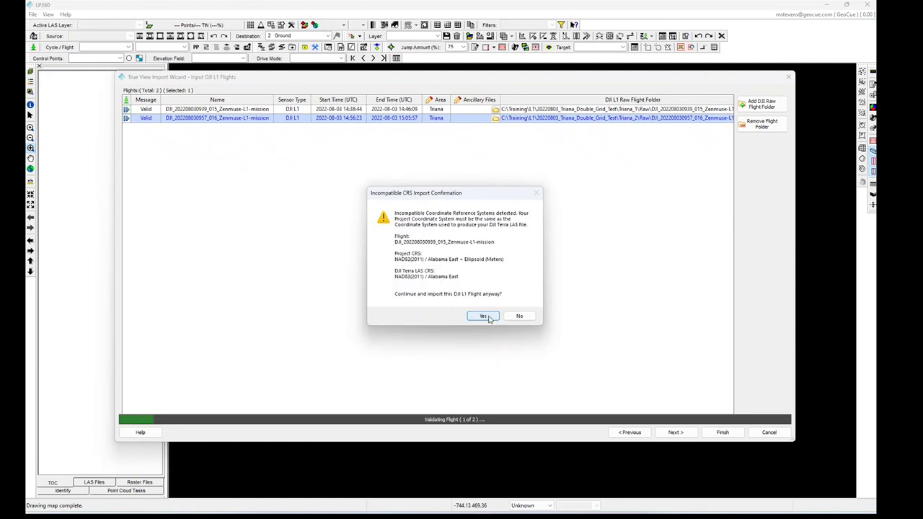
click(483, 316)
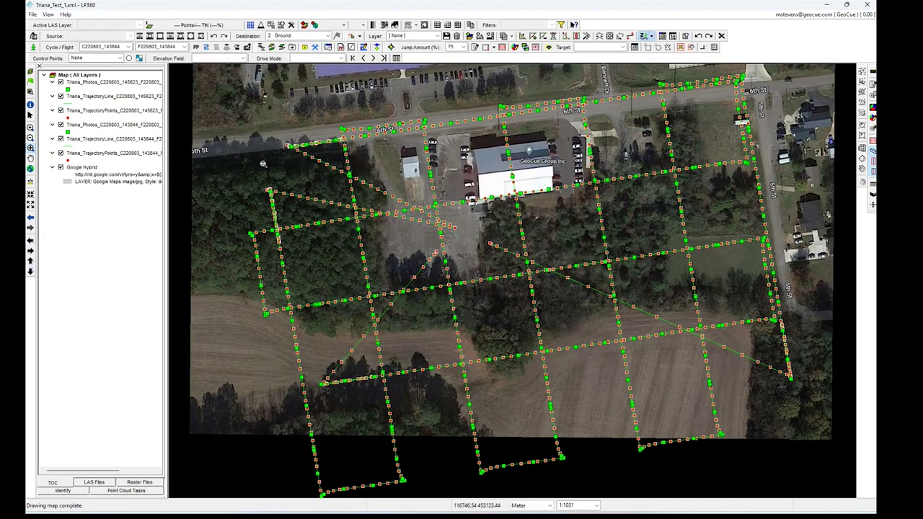
Show the True View Workflow toolbar and dock it in the third toolbar row.
click(48, 15)
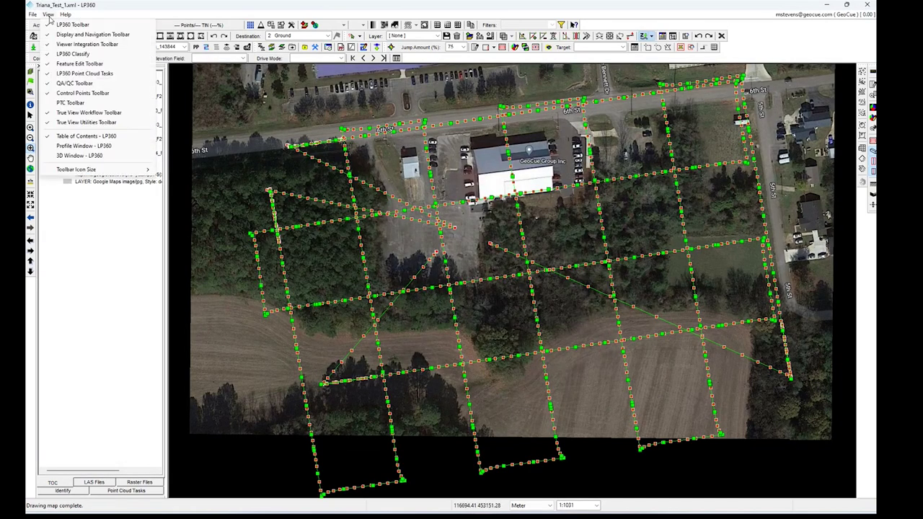
click(84, 113)
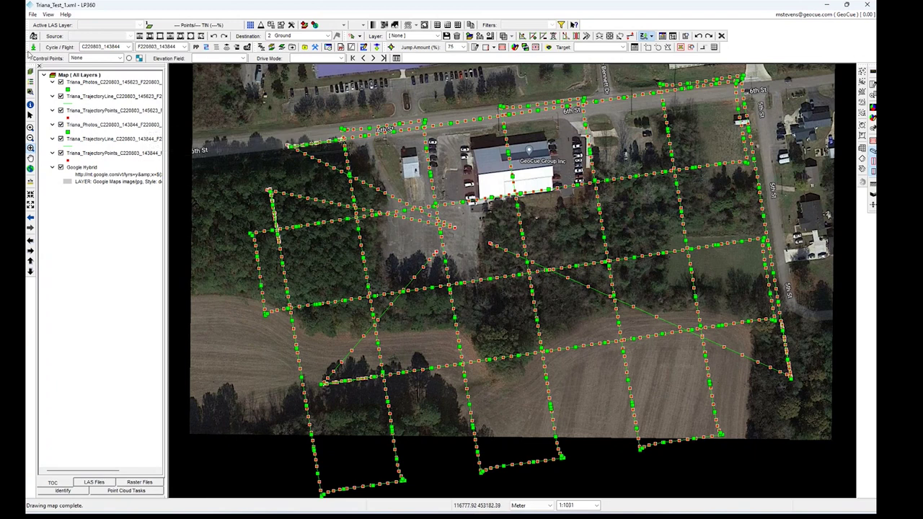
drag(31, 50, 297, 133)
drag(428, 127, 365, 94)
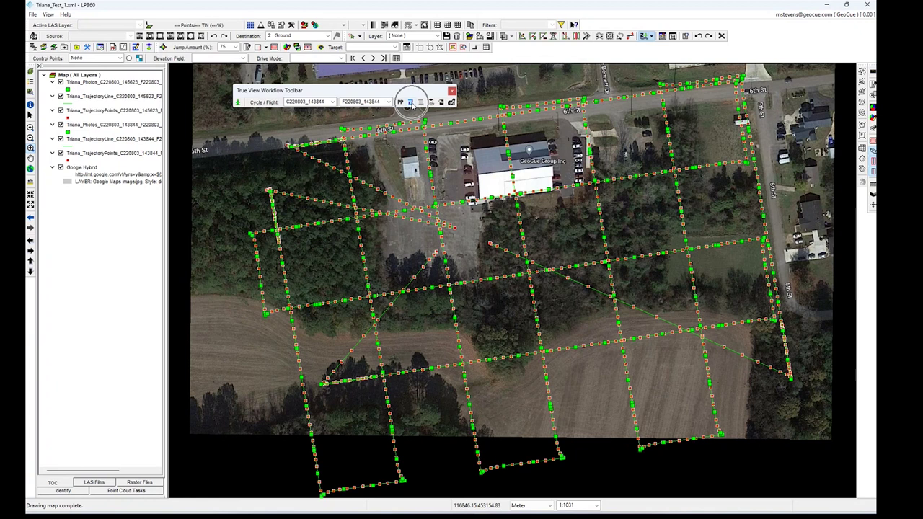
drag(414, 91, 416, 59)
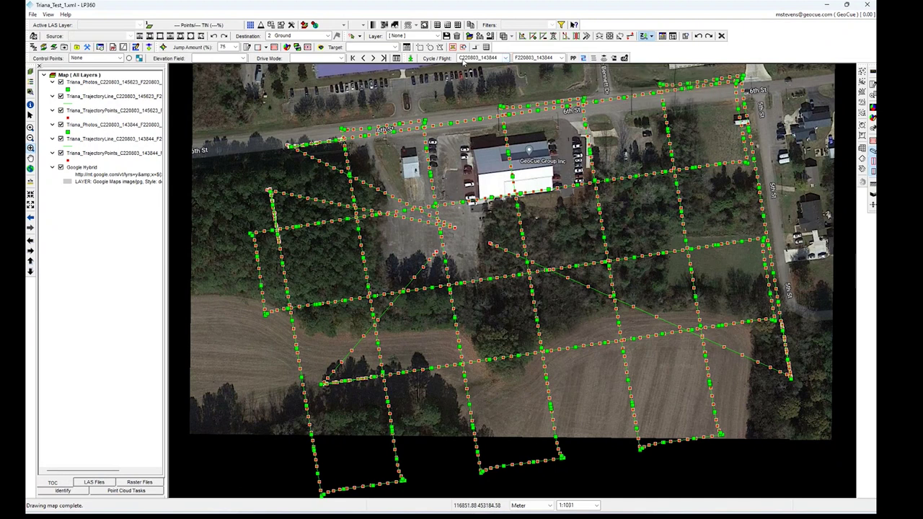
Make C220803_143844 the current cycle in the Cycle/Flight list.
click(507, 58)
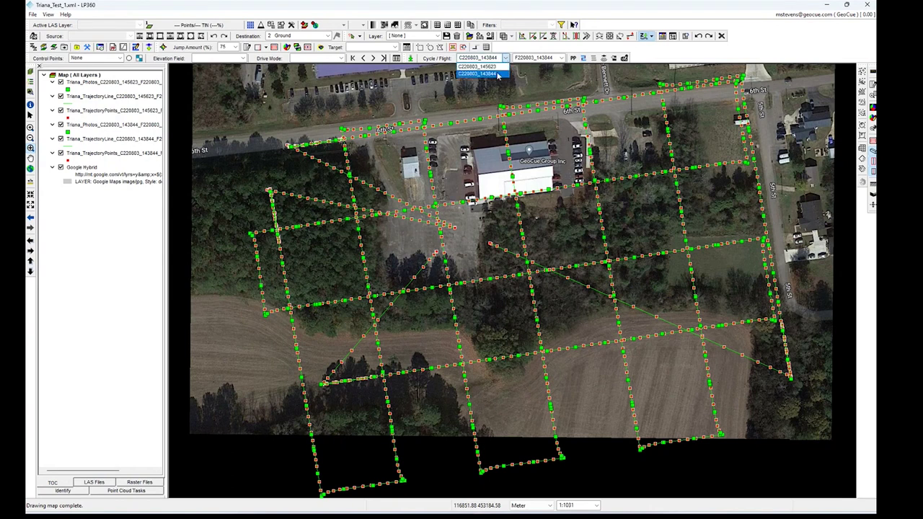
click(506, 57)
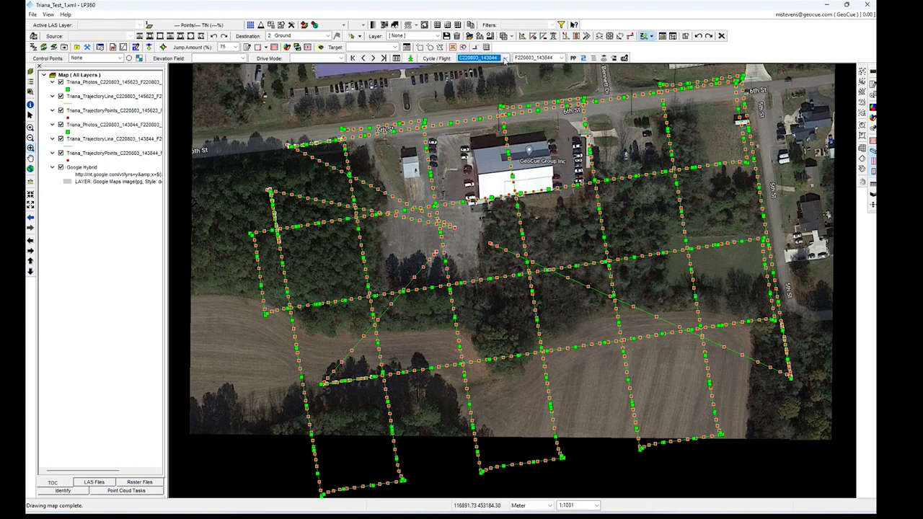
click(506, 58)
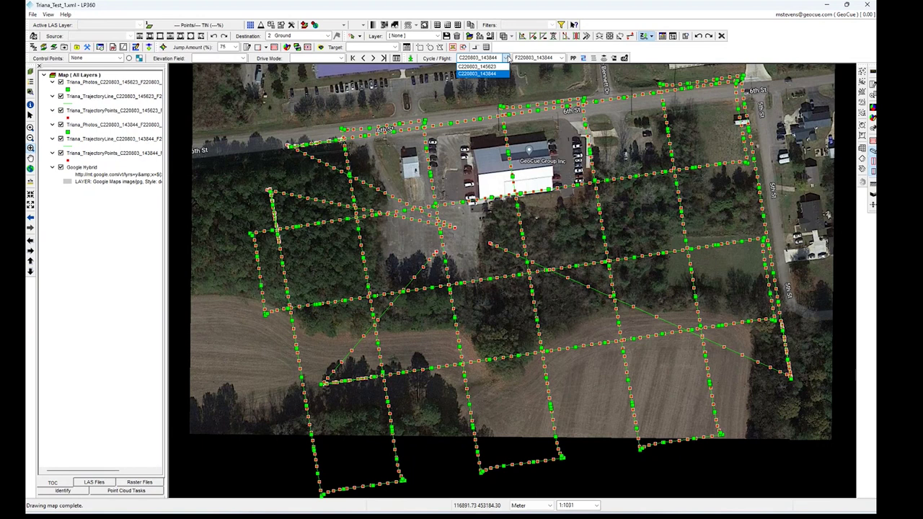
Keep flight C220803_143844 selected and bring up the Auto Create Flight Lines dialog.
click(505, 58)
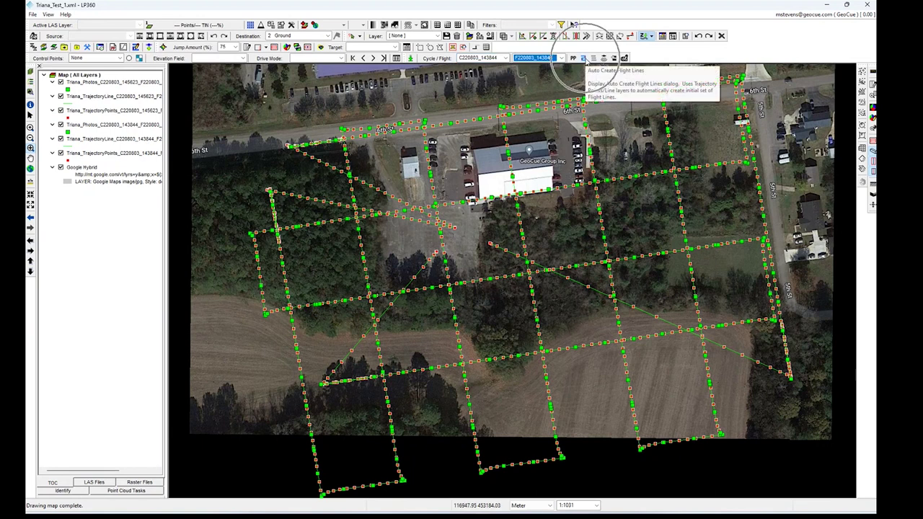
click(583, 59)
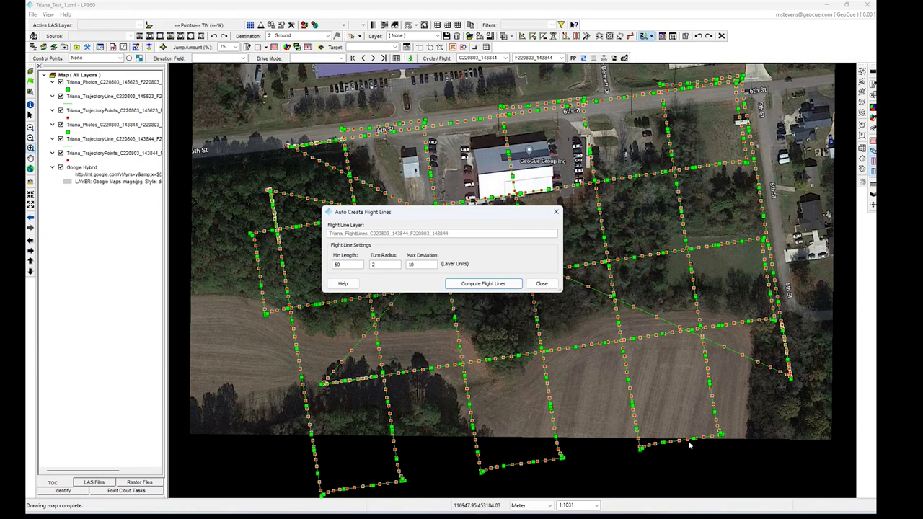
click(666, 447)
click(518, 467)
click(555, 213)
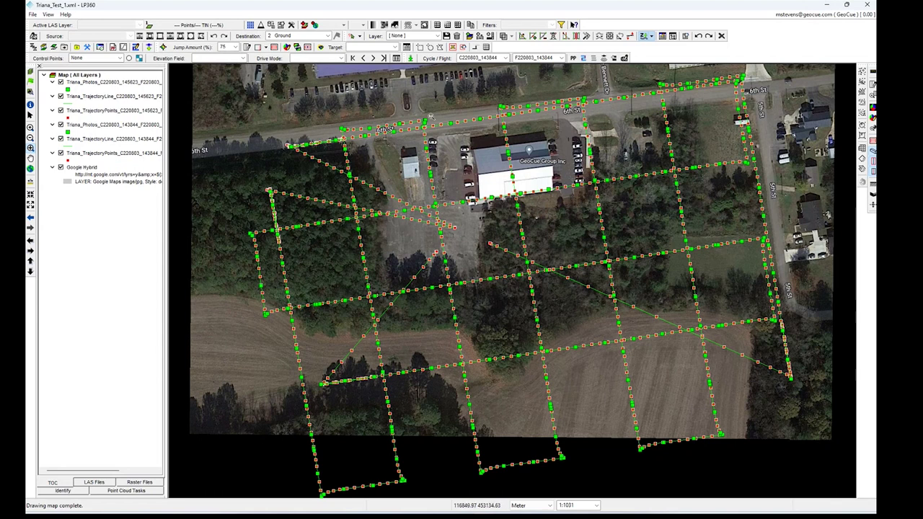
click(400, 140)
click(583, 58)
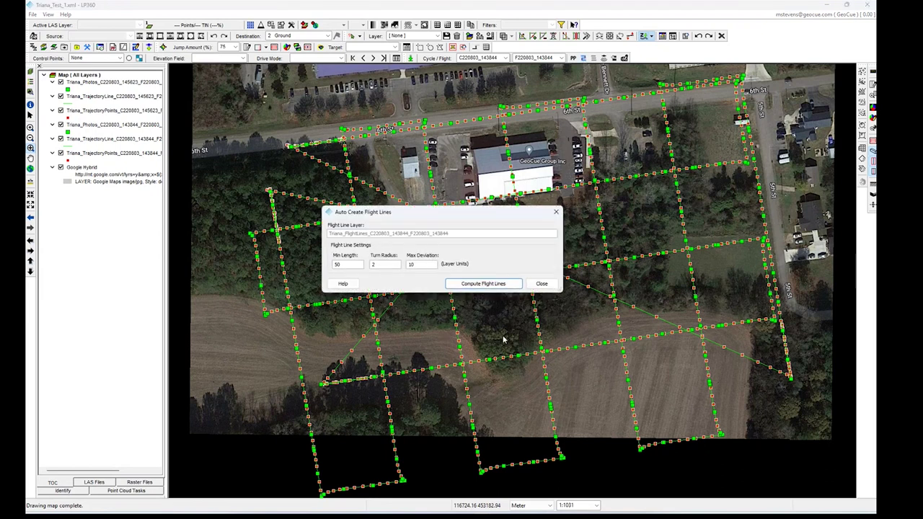
Compute flight lines for C220803_143844 and inspect the resulting lines on the map.
click(505, 283)
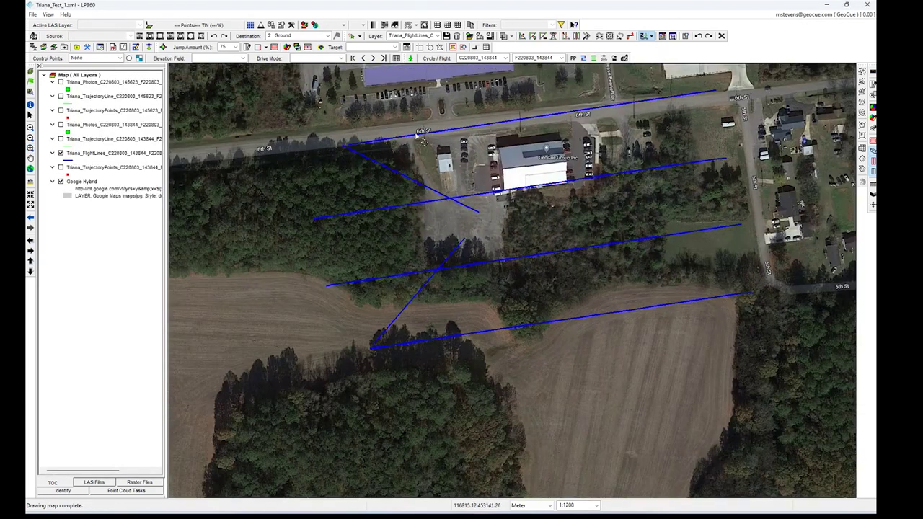
click(388, 167)
scroll(396, 349, up, 5)
scroll(415, 371, up, 5)
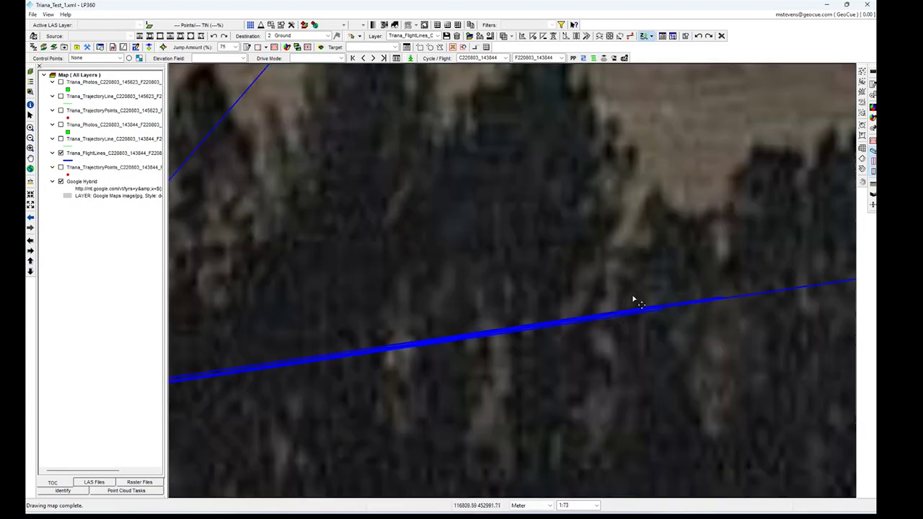
scroll(548, 379, down, 2)
scroll(530, 339, down, 3)
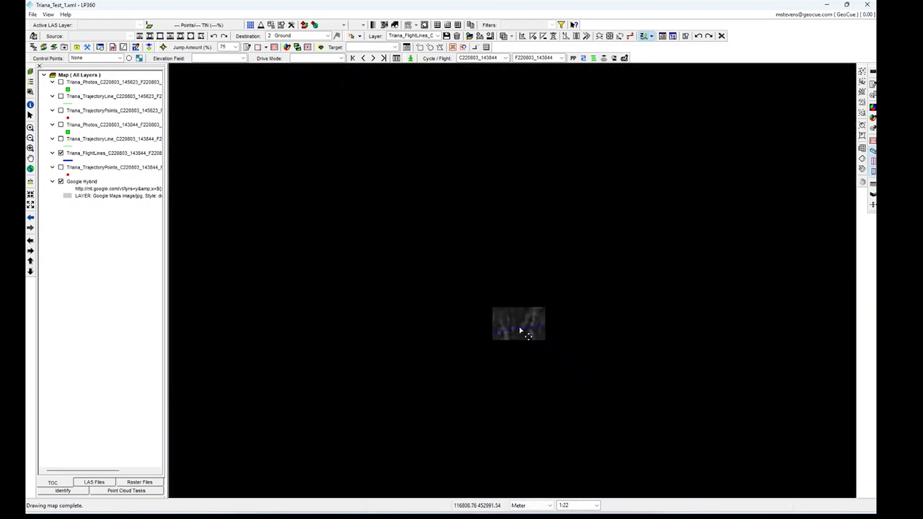
scroll(490, 371, down, 2)
scroll(548, 302, down, 2)
middle_drag(592, 191, 534, 317)
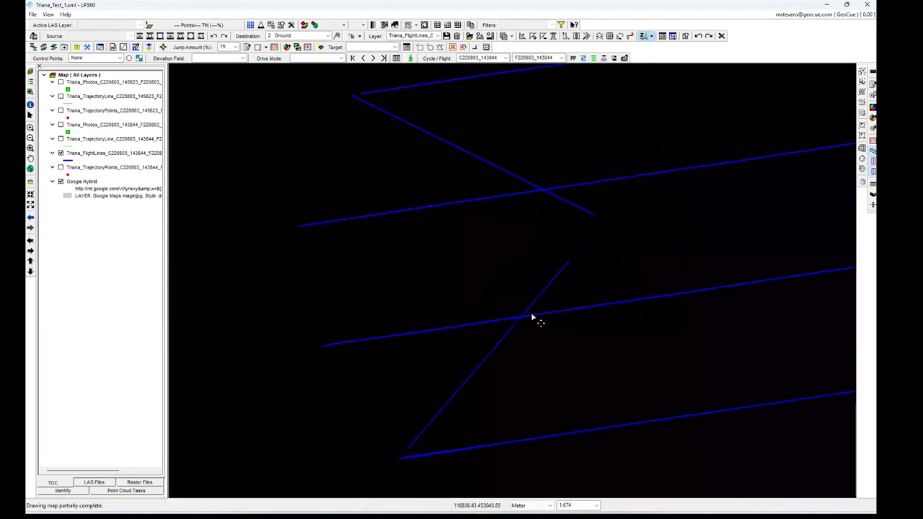
middle_drag(624, 193, 560, 360)
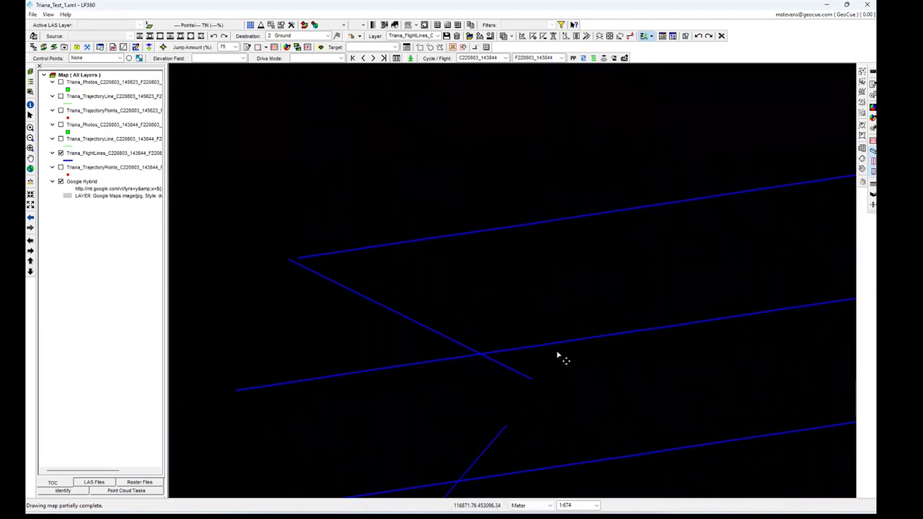
scroll(360, 367, up, 8)
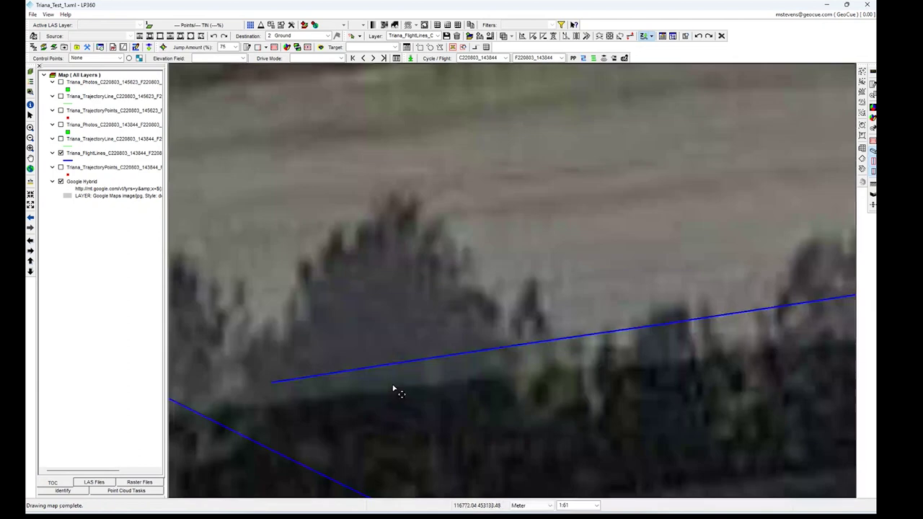
scroll(497, 468, down, 8)
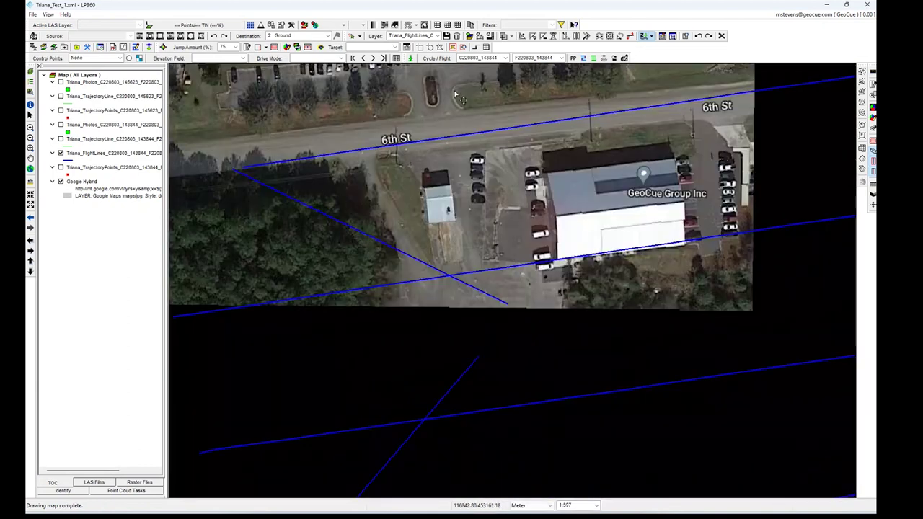
Toggle the Feature Edit toolbar off and on via the View menu and float it.
click(351, 37)
click(48, 14)
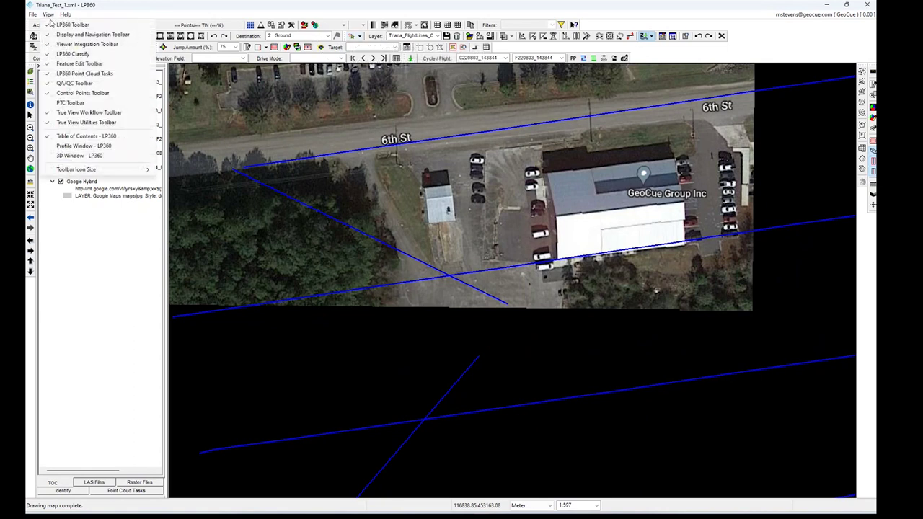
click(87, 63)
click(47, 14)
click(78, 64)
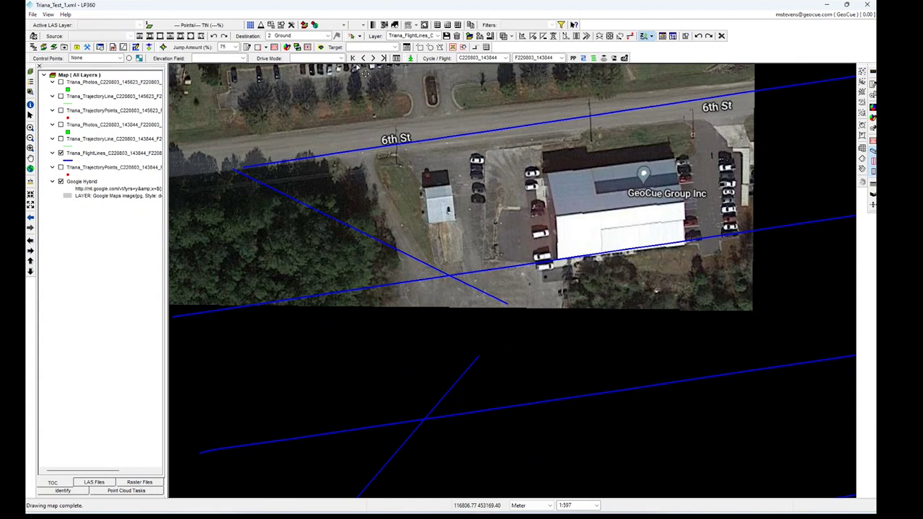
mouse_move(348, 36)
mouse_down()
mouse_move(453, 74)
mouse_move(355, 37)
mouse_up()
Box-select the lower diagonal flight line with the select tool.
click(352, 37)
scroll(375, 220, down, 2)
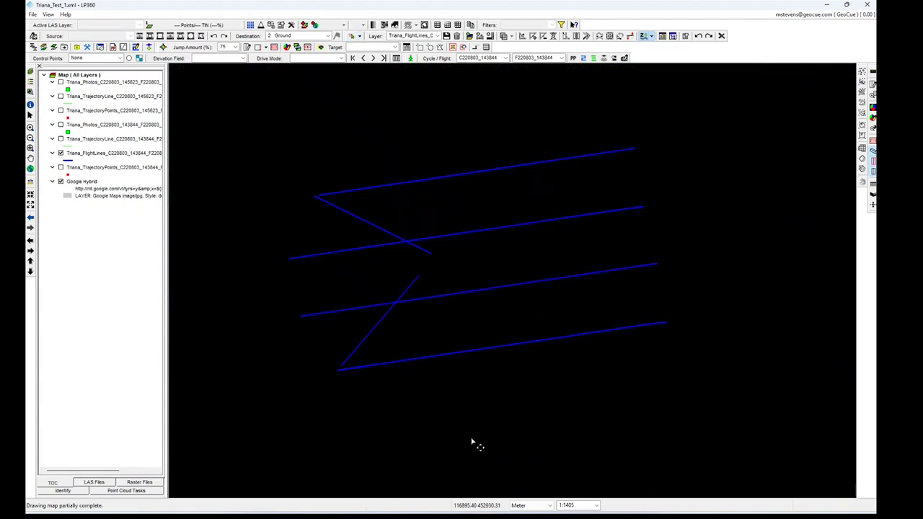
drag(398, 351, 347, 336)
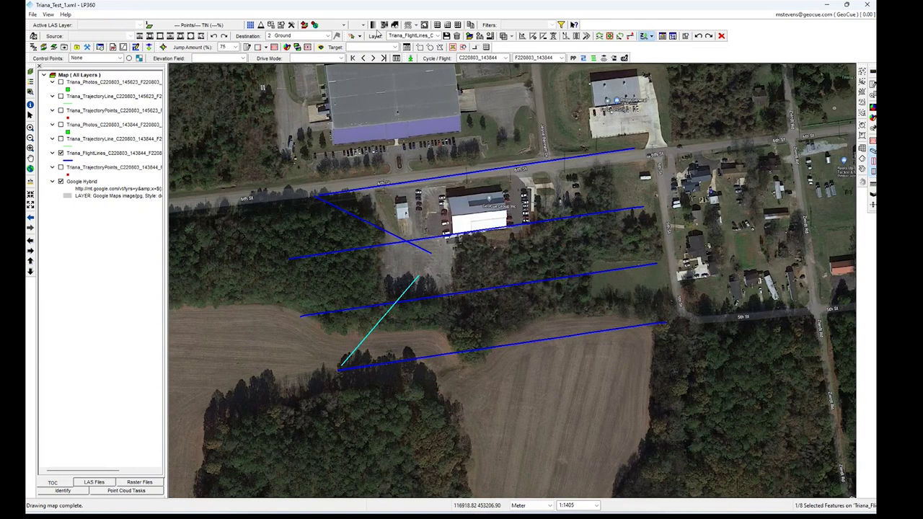
Try lasso selection around the upper and lower diagonal flight lines.
click(359, 35)
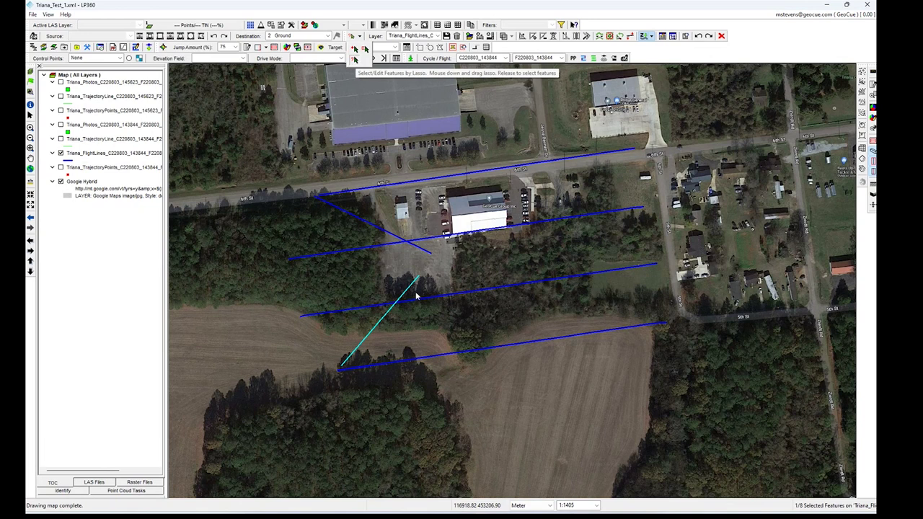
click(354, 60)
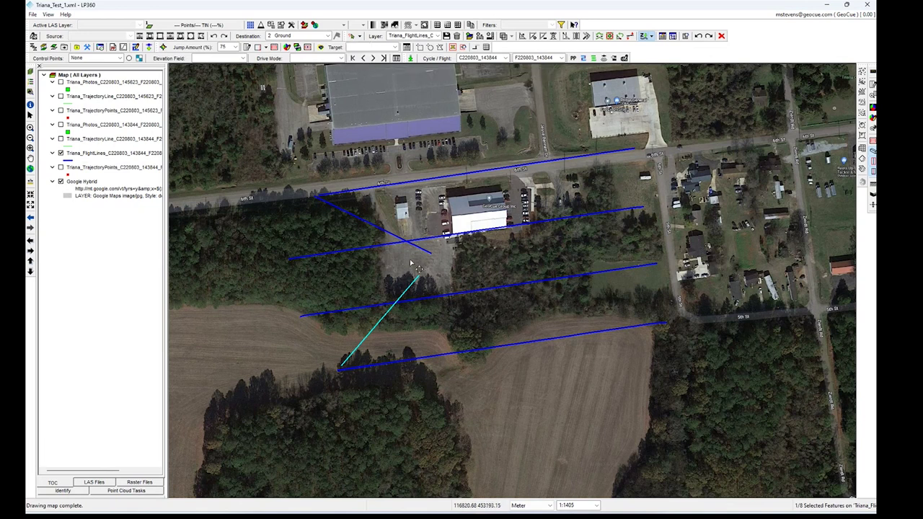
drag(350, 225, 400, 248)
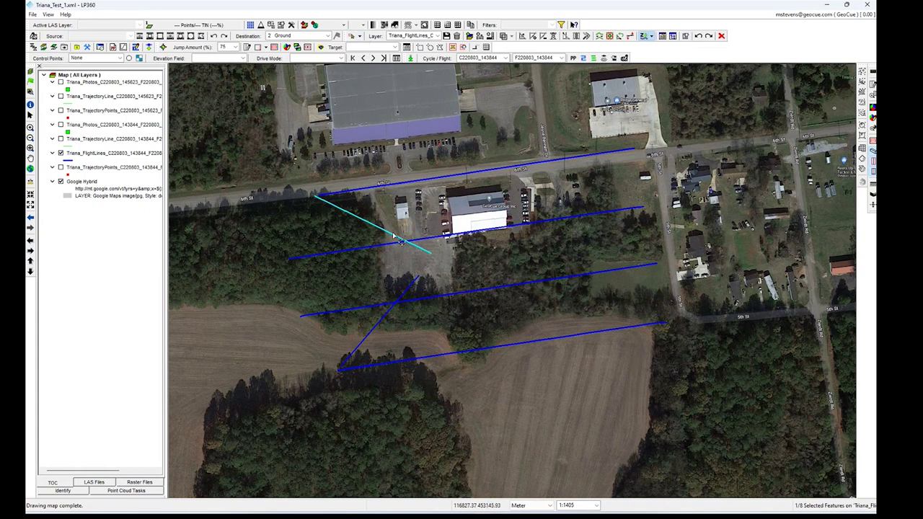
mouse_move(362, 270)
mouse_down()
mouse_move(469, 252)
mouse_move(482, 282)
mouse_move(473, 310)
mouse_move(386, 364)
mouse_move(324, 337)
mouse_up()
Click-select both diagonal lines plus the short end segments, four features in all.
click(359, 36)
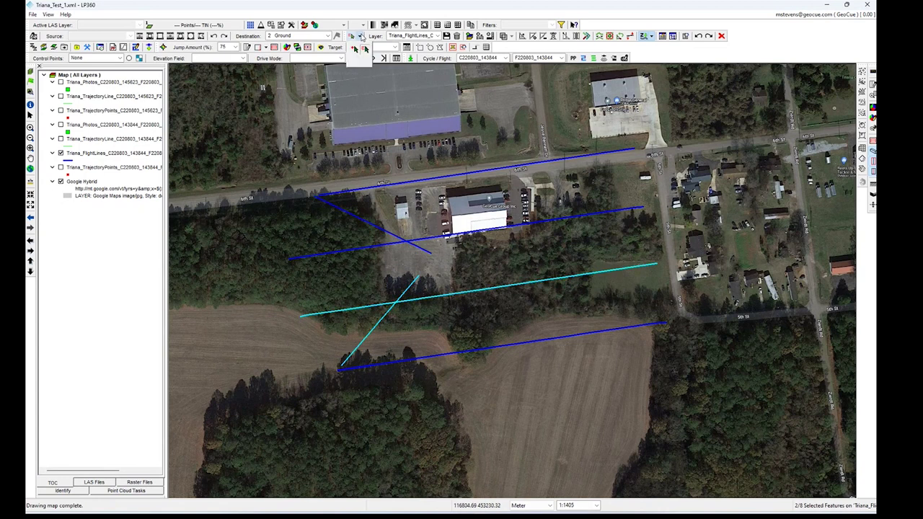
click(358, 59)
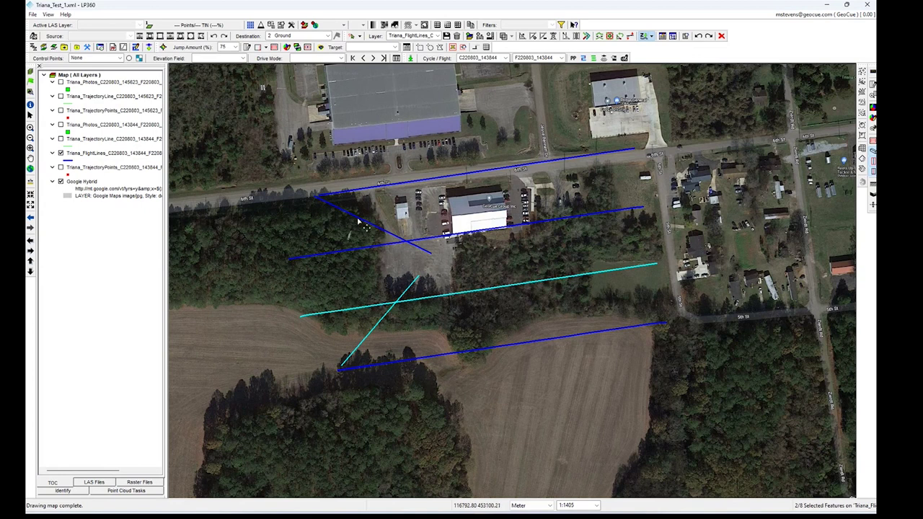
click(435, 321)
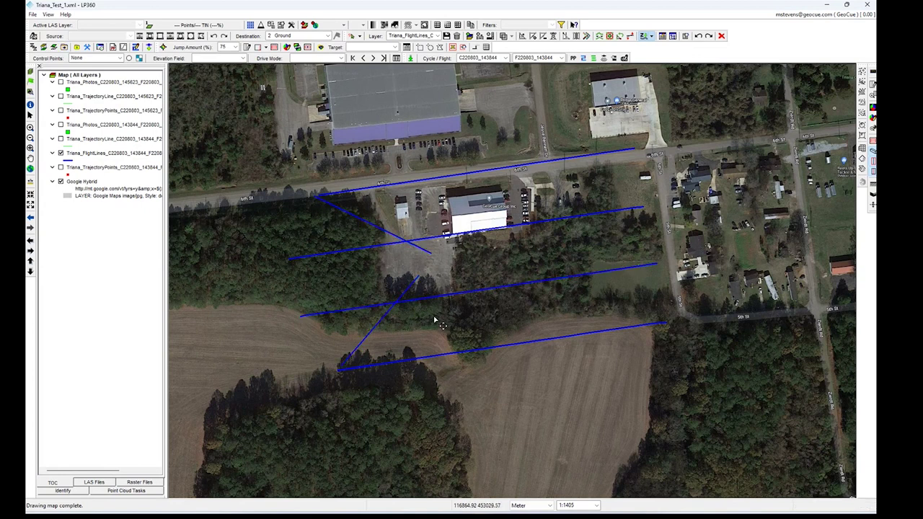
click(357, 217)
shift+click(356, 341)
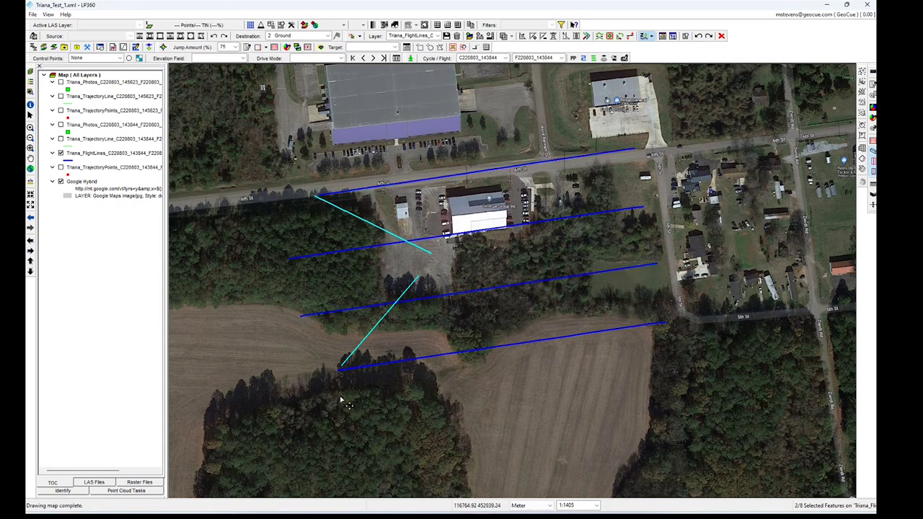
scroll(365, 373, up, 5)
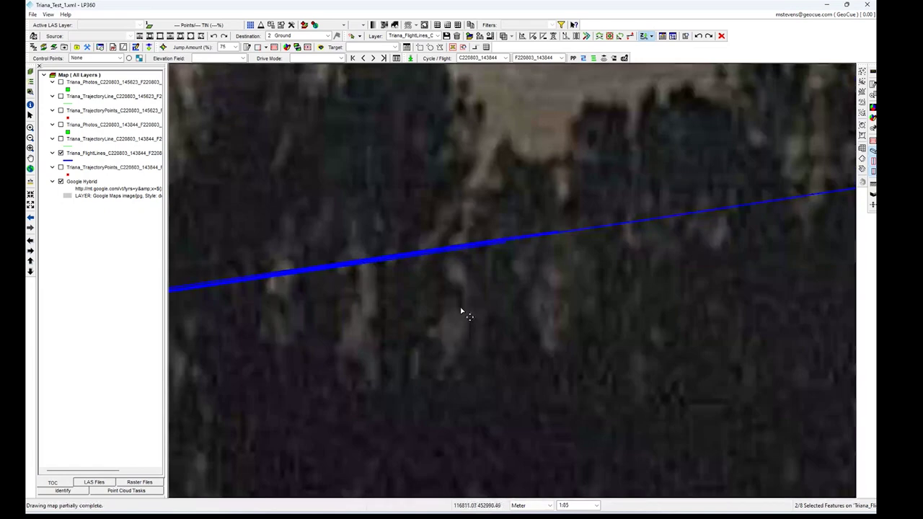
scroll(438, 271, up, 3)
click(408, 253)
scroll(396, 281, down, 3)
scroll(622, 259, down, 6)
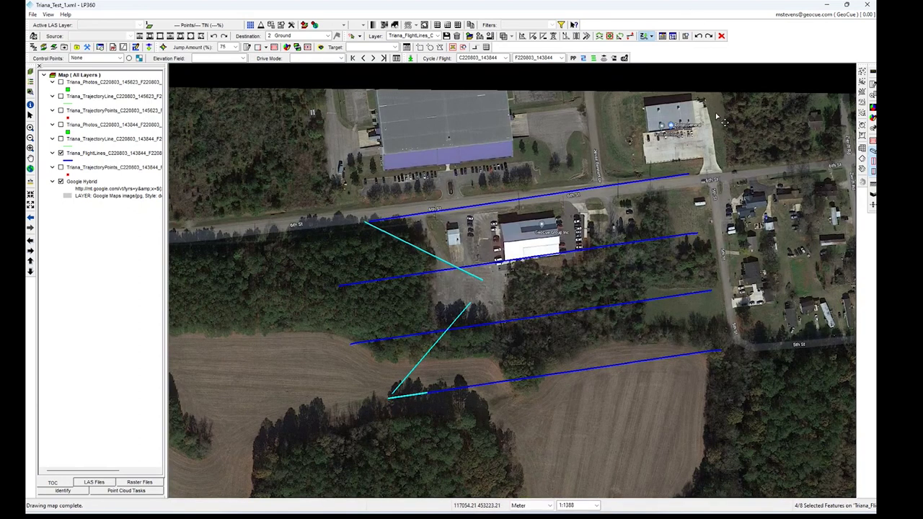
Delete the four selected turn and transit features and confirm.
click(722, 36)
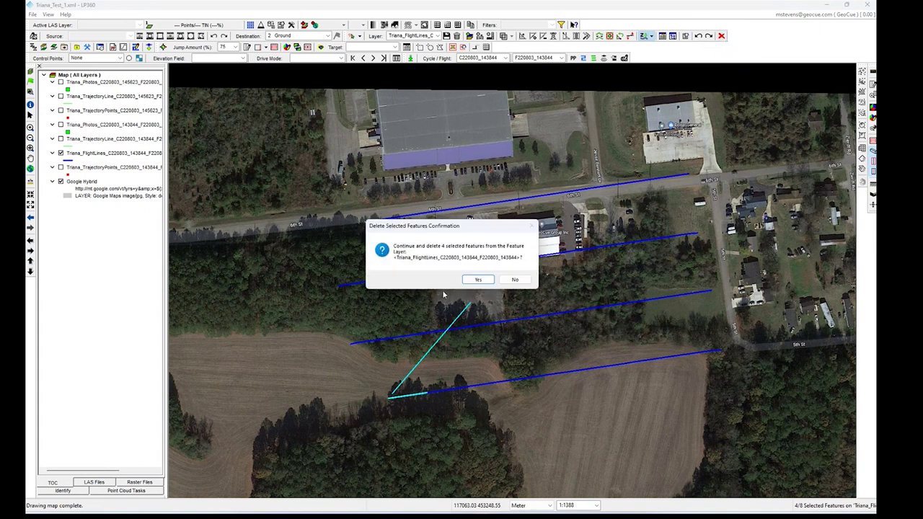
click(478, 279)
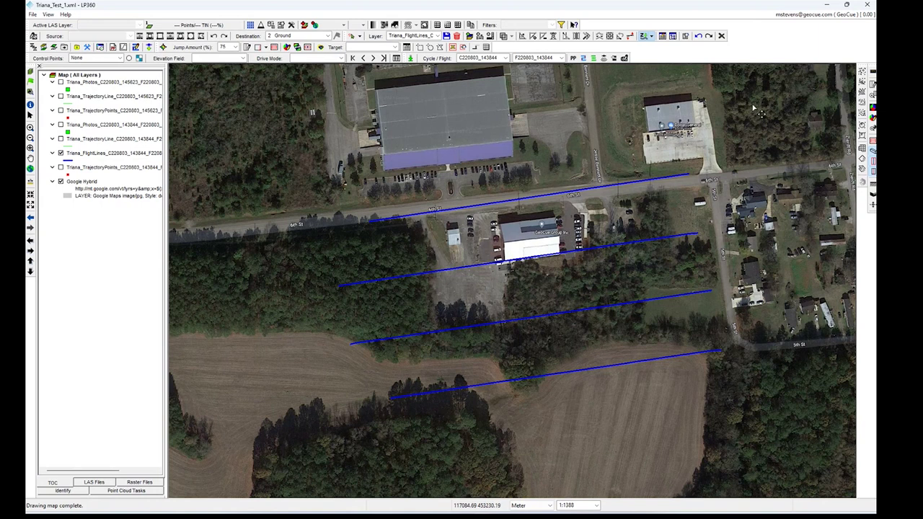
Undo and redo the deletion, then save the pending Triana_FlightLines edits.
click(698, 36)
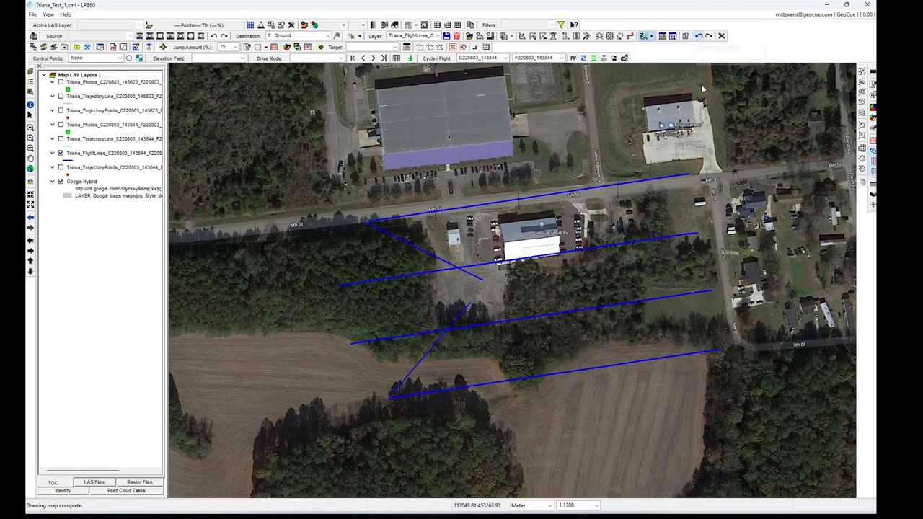
click(709, 37)
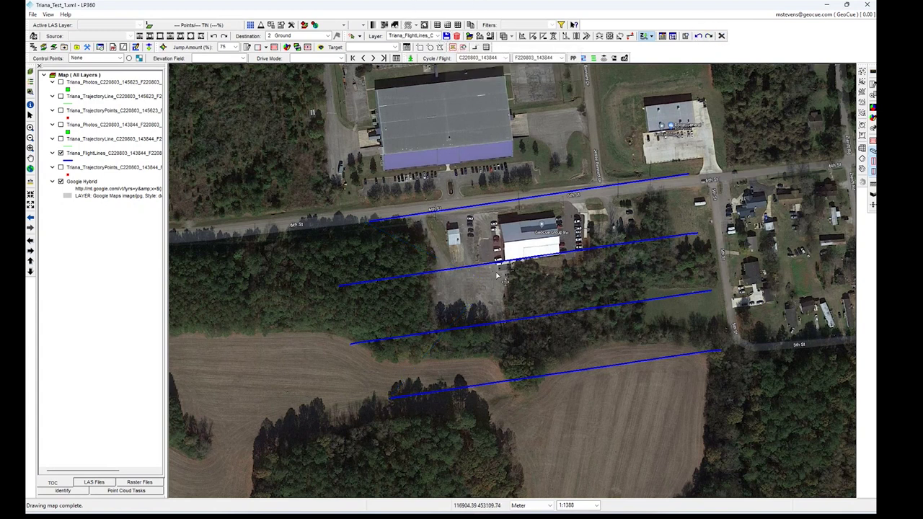
click(447, 36)
key(Return)
click(602, 59)
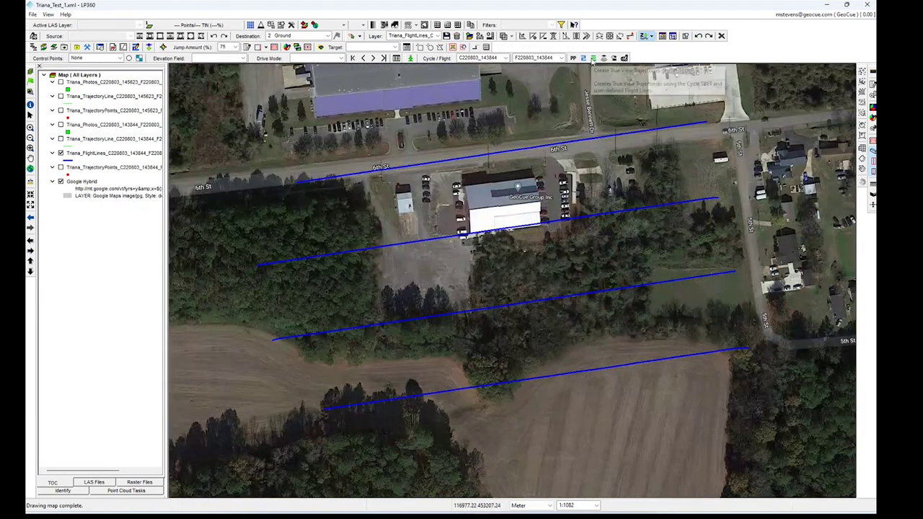